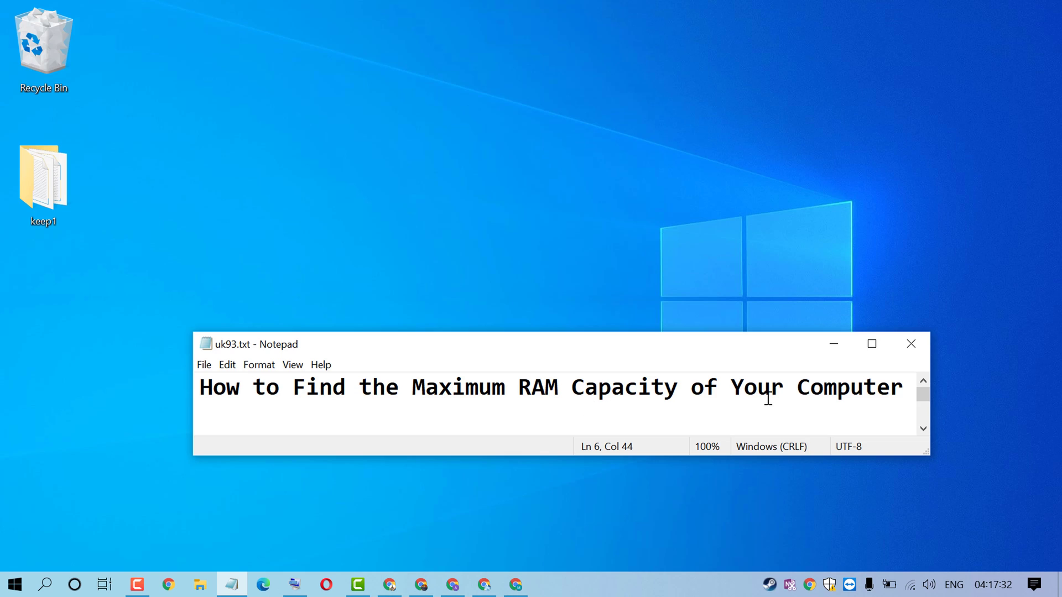
Hide the Notepad note and open Windows search to look for cmd.
click(834, 345)
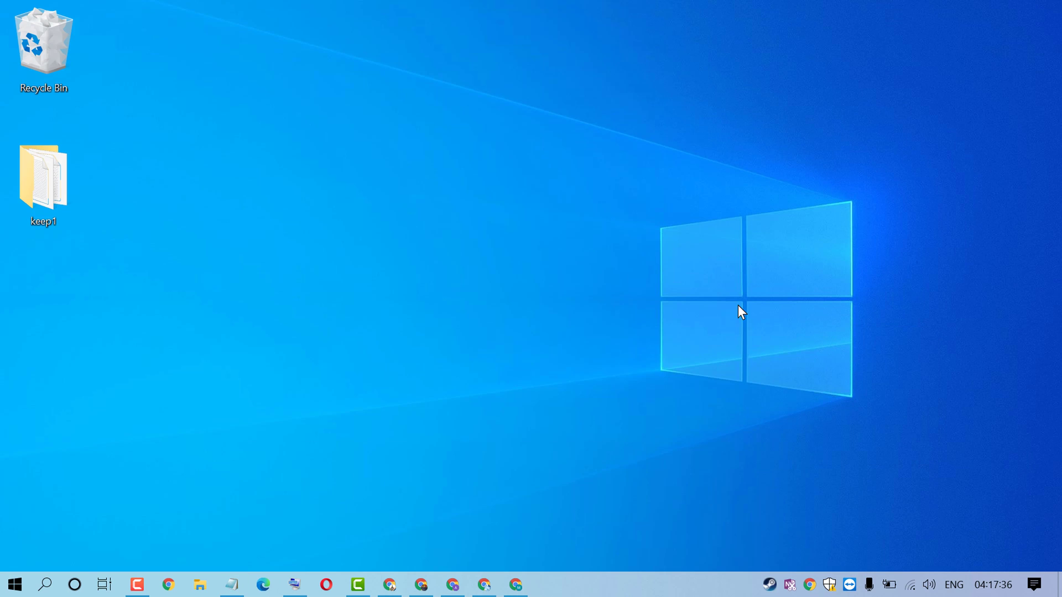
click(46, 585)
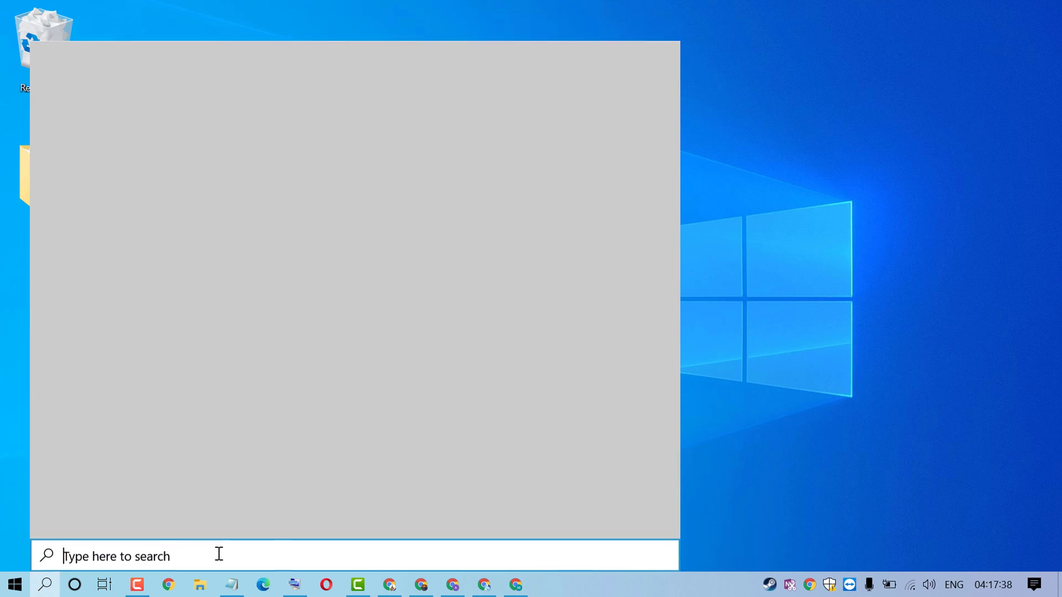
text(c)
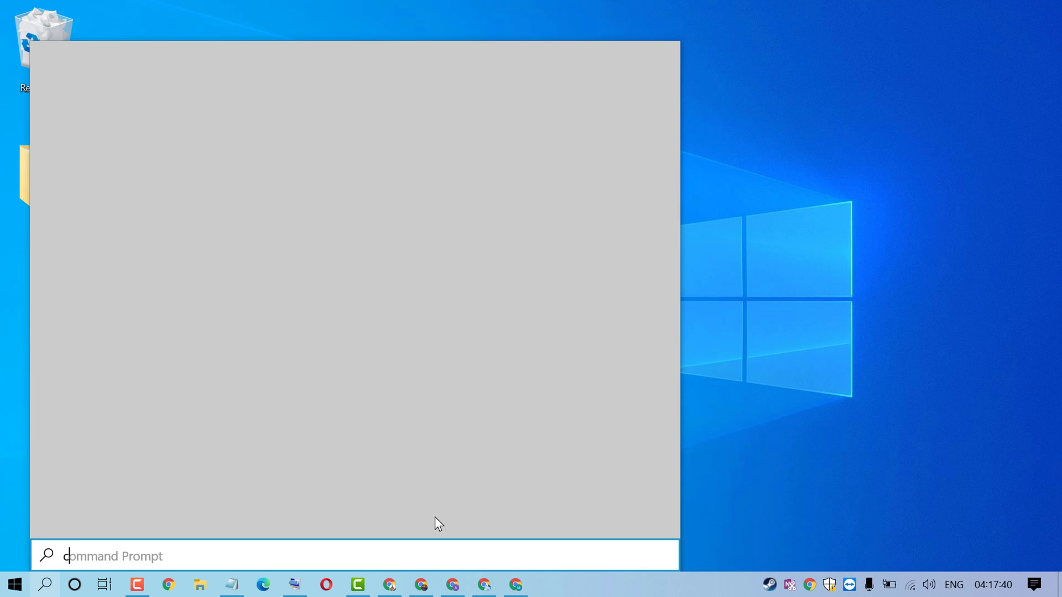
text(md)
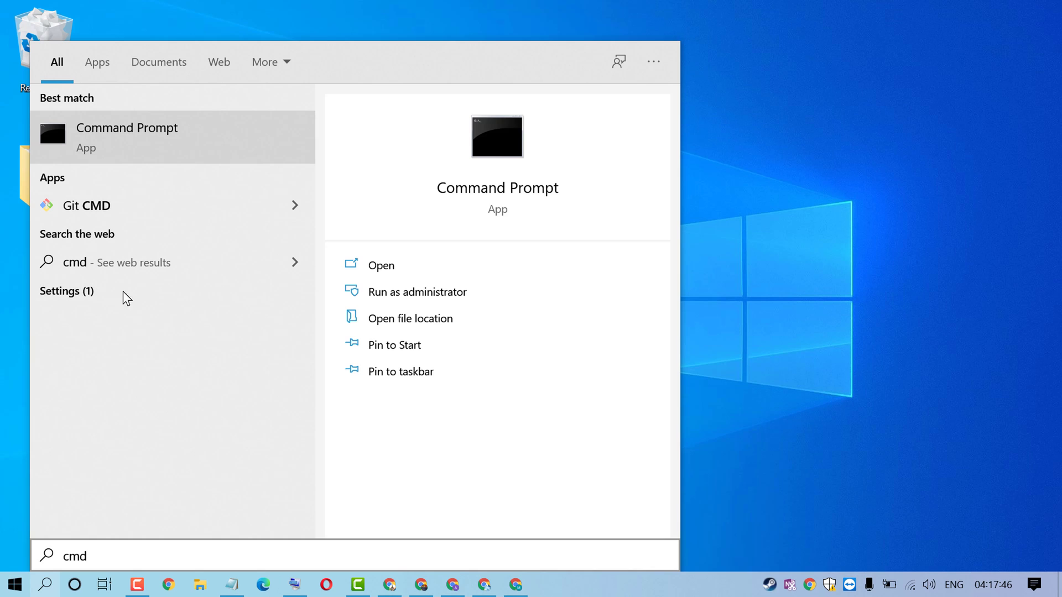
Launch Command Prompt, shift its window right, and run 'wmic memphysical get maxcapacity'.
click(138, 127)
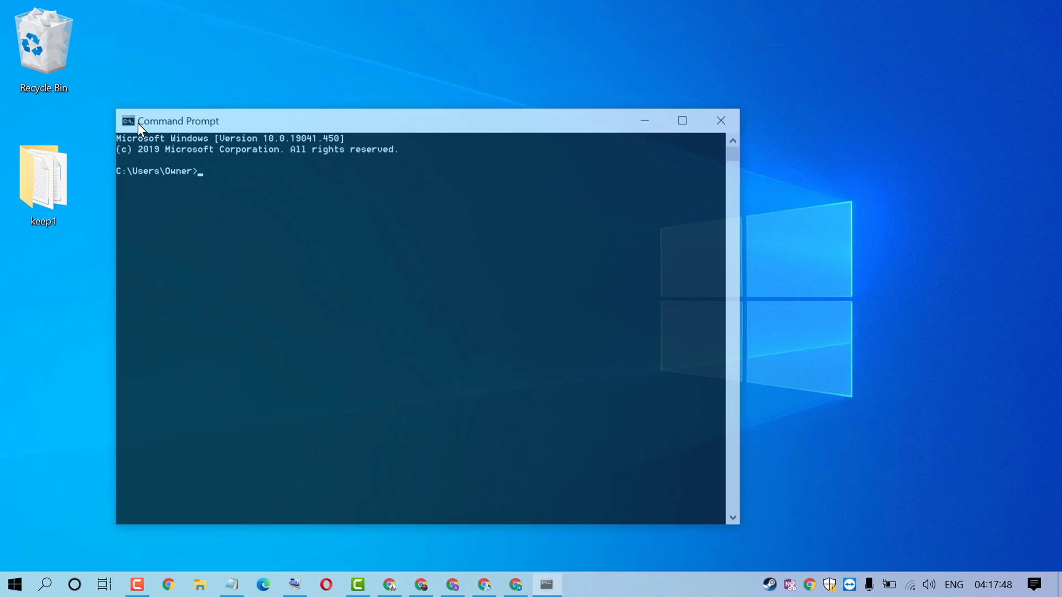
drag(306, 117, 410, 119)
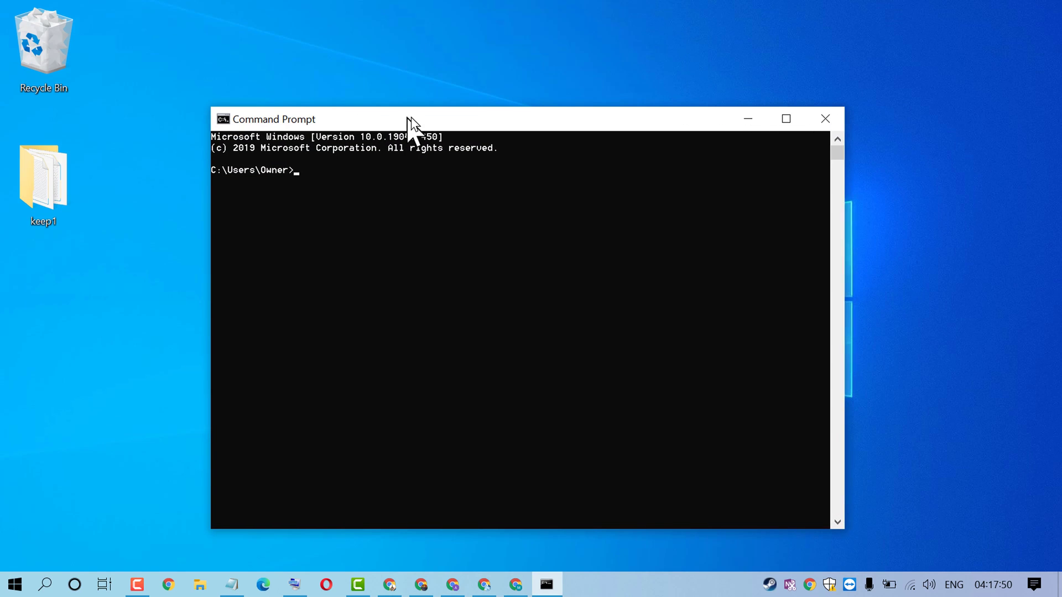
text(w)
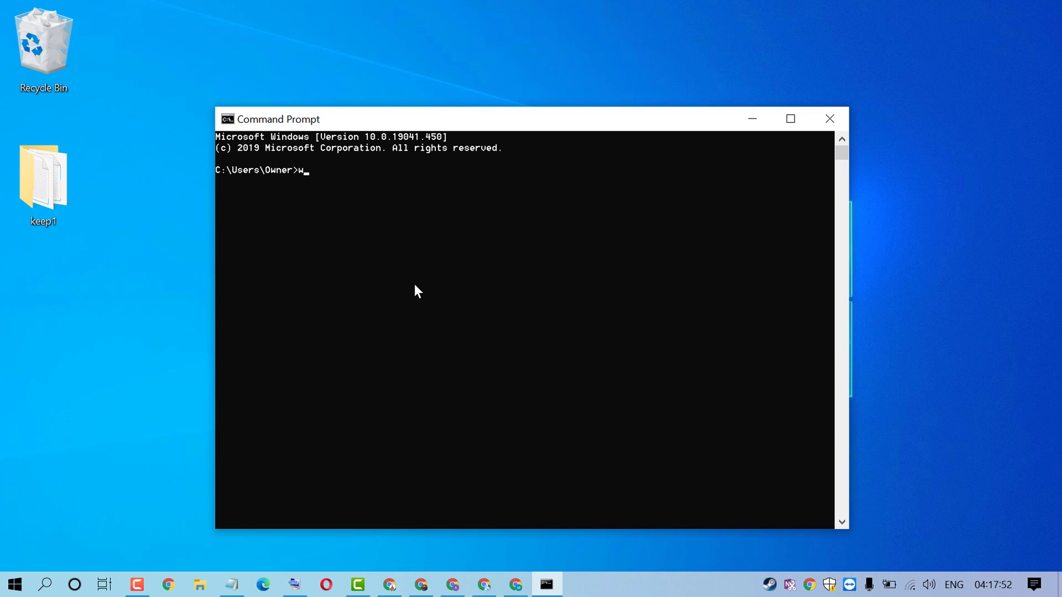
text(mi)
text(c)
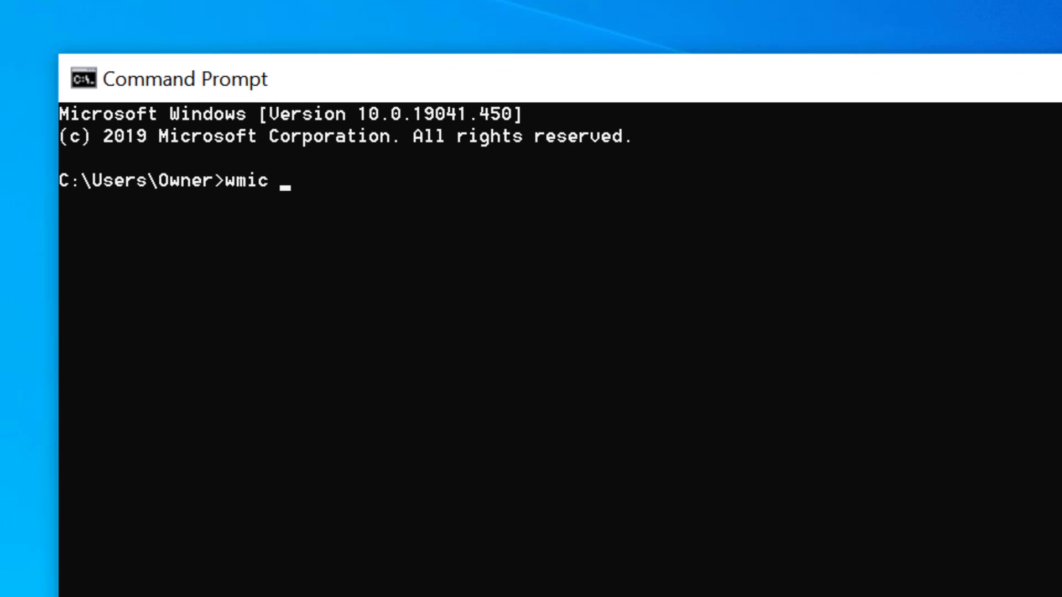
text( mem)
text(ph)
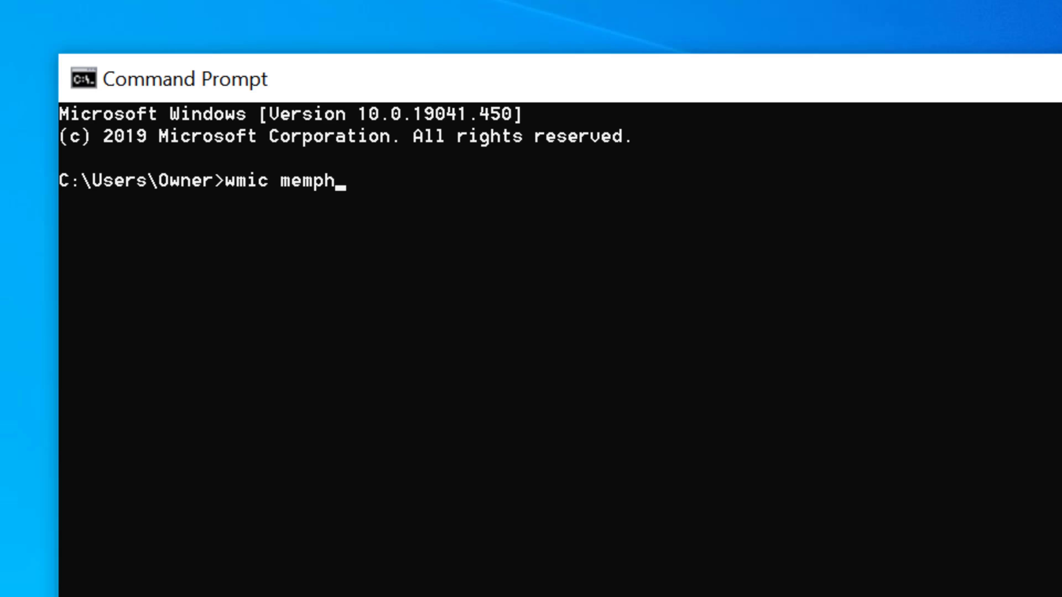
text(y)
text(sica)
text(l)
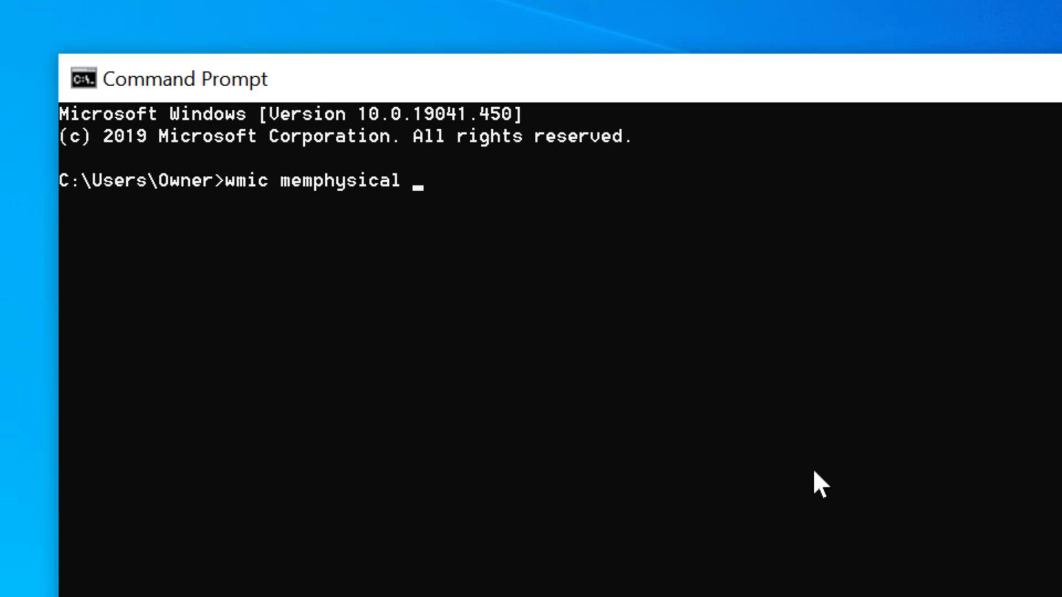
text( ge)
text(t )
text(ma)
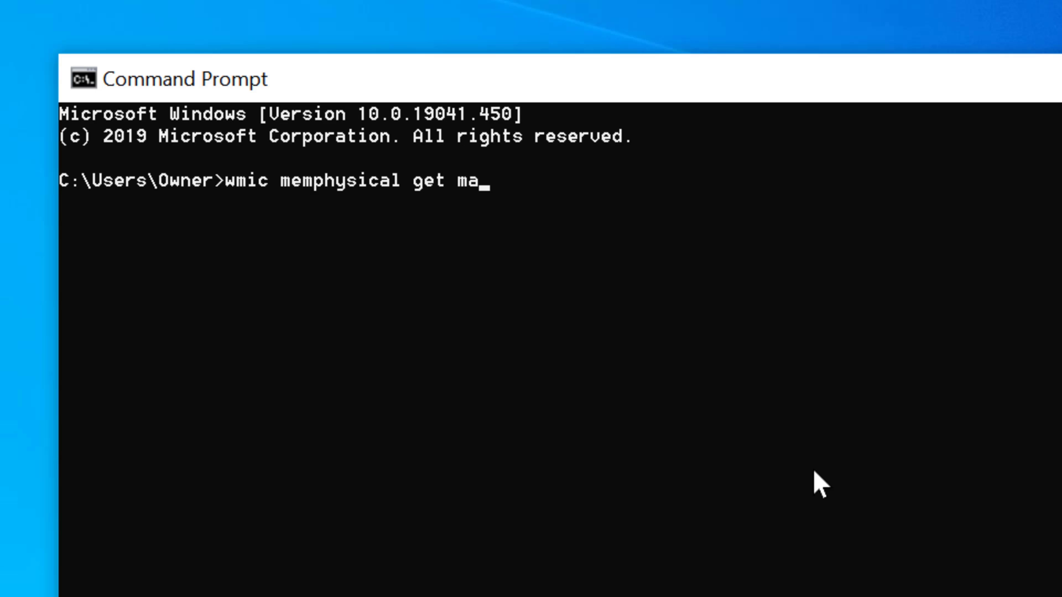
text(xca)
text(pacit)
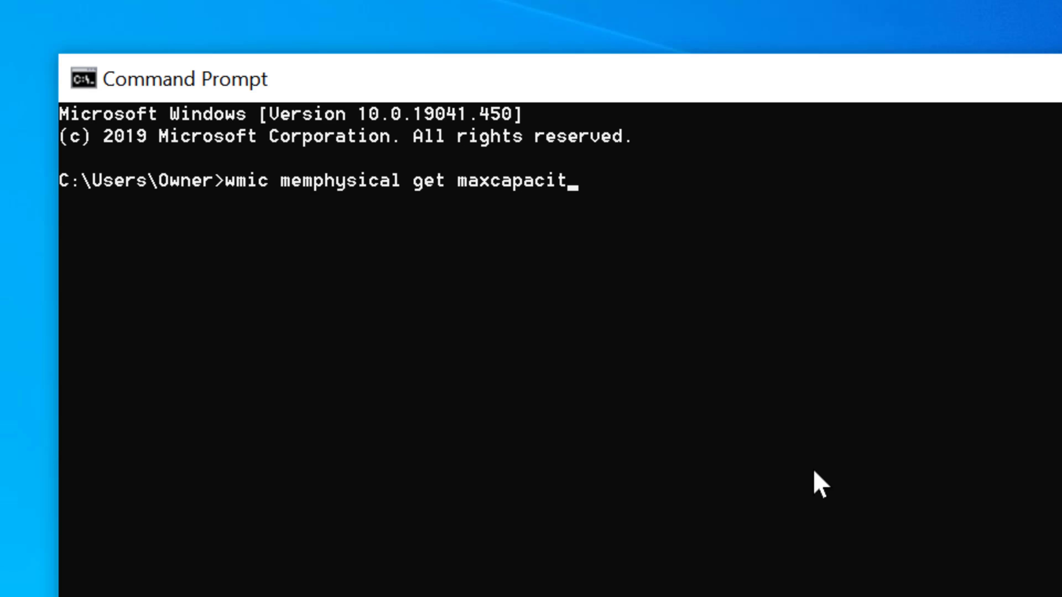
text(y)
key(Return)
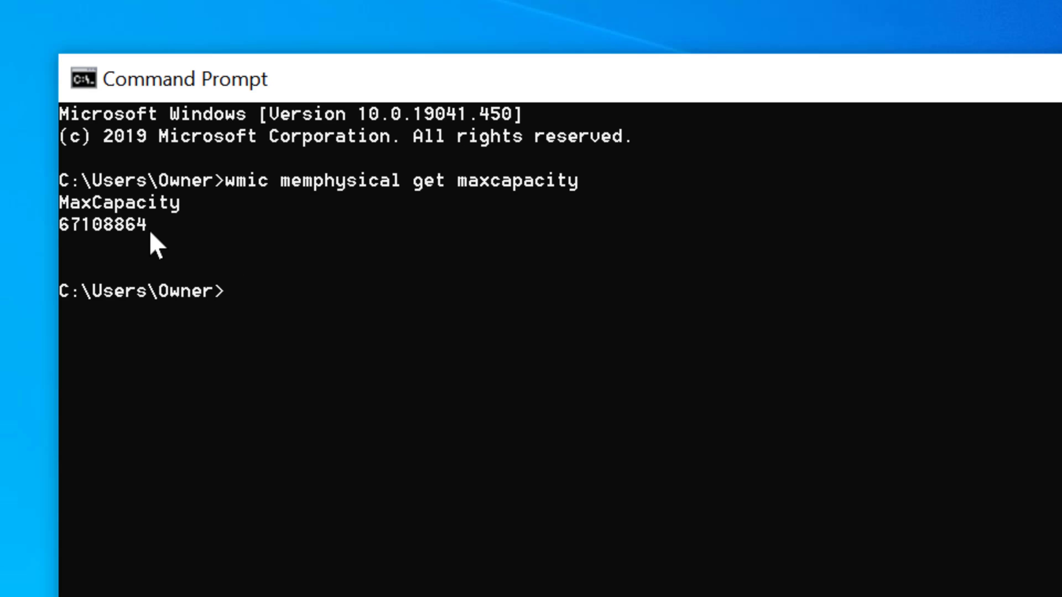
Select and copy the value 67108864 from the console output.
drag(151, 234, 65, 235)
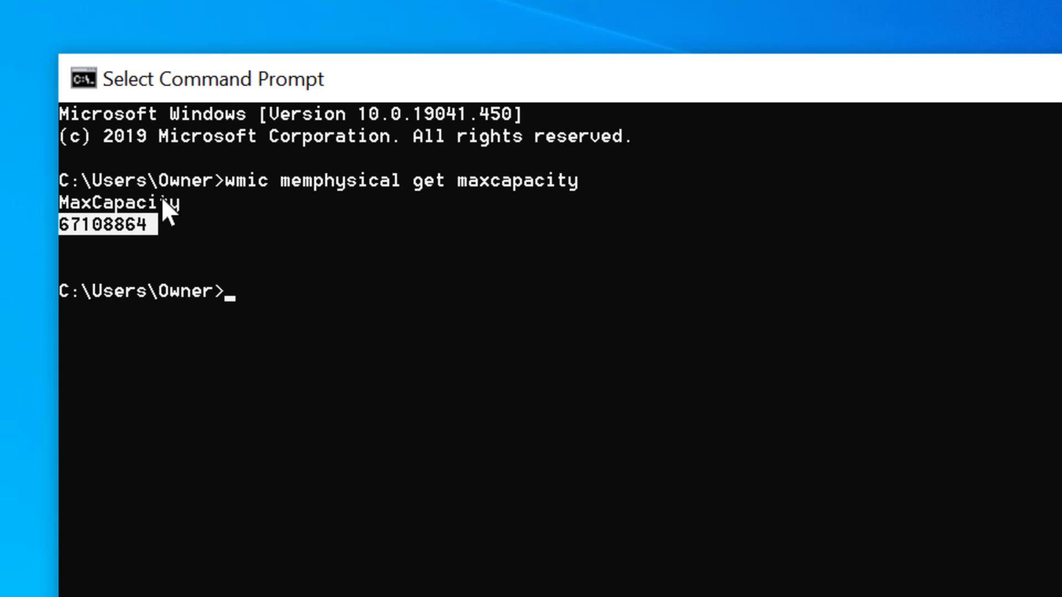
click(143, 224)
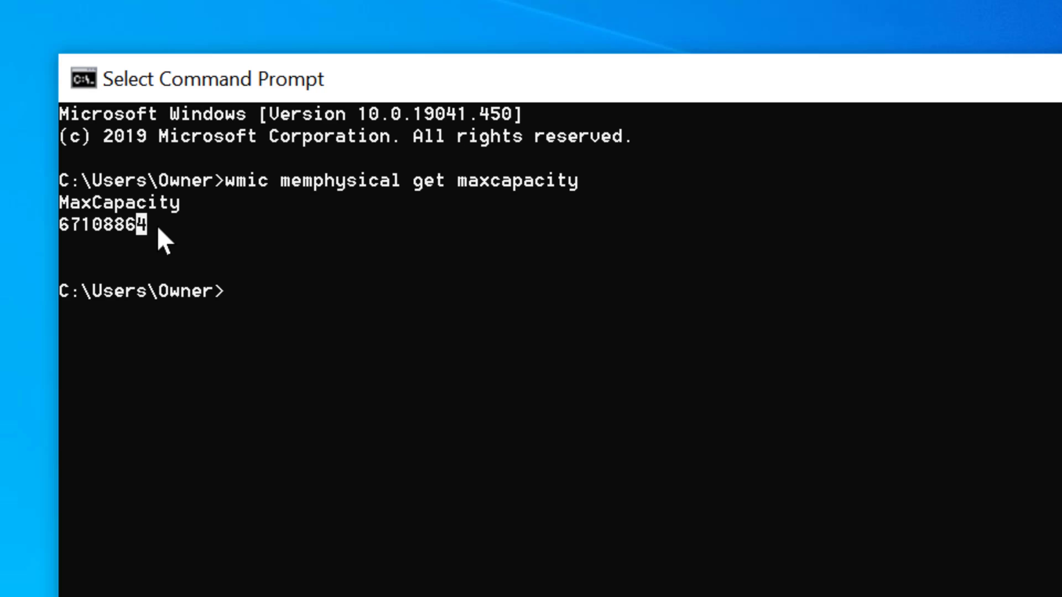
drag(157, 225, 89, 229)
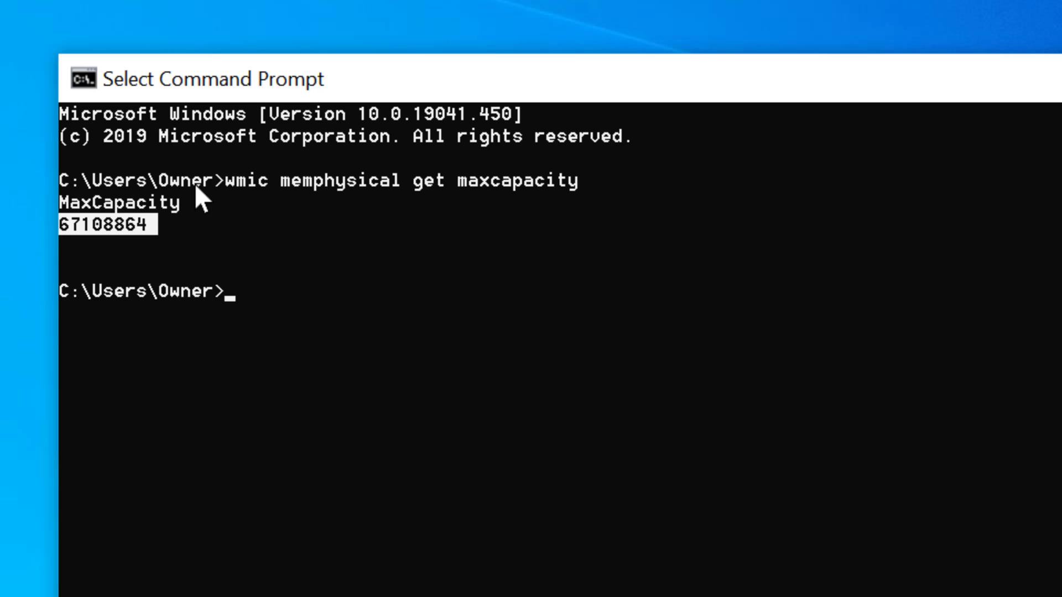
right_click(100, 223)
drag(157, 225, 63, 228)
right_click(101, 221)
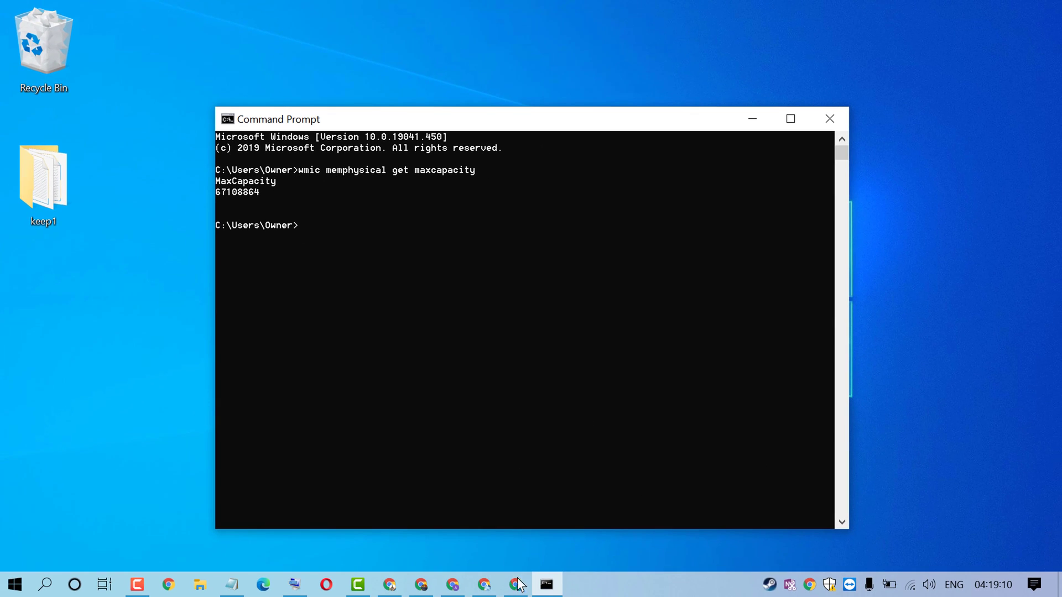
Bring Google Chrome to the front with a new blank tab.
click(516, 585)
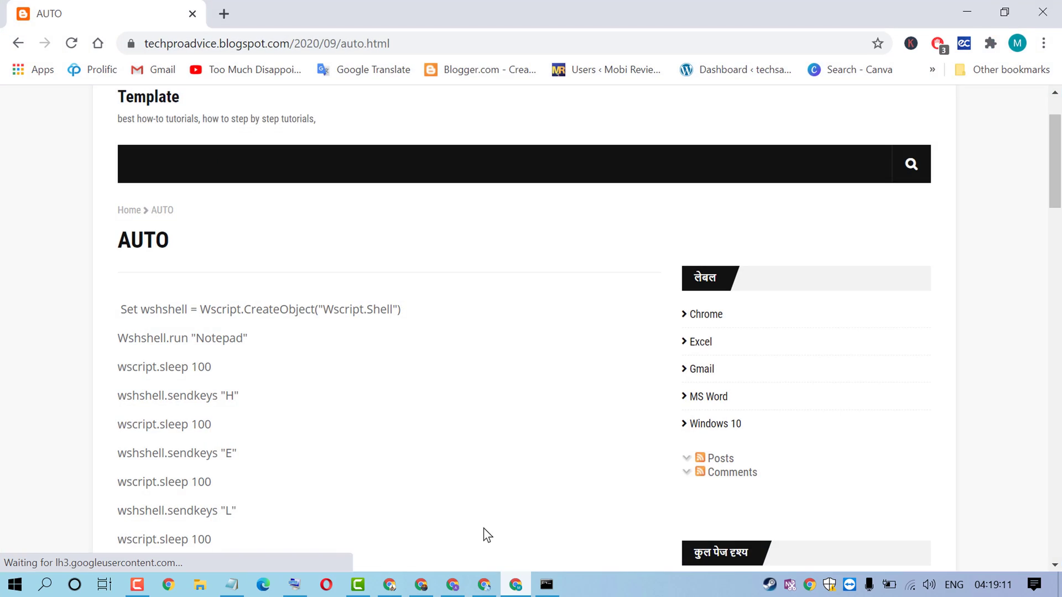
click(225, 14)
text(c)
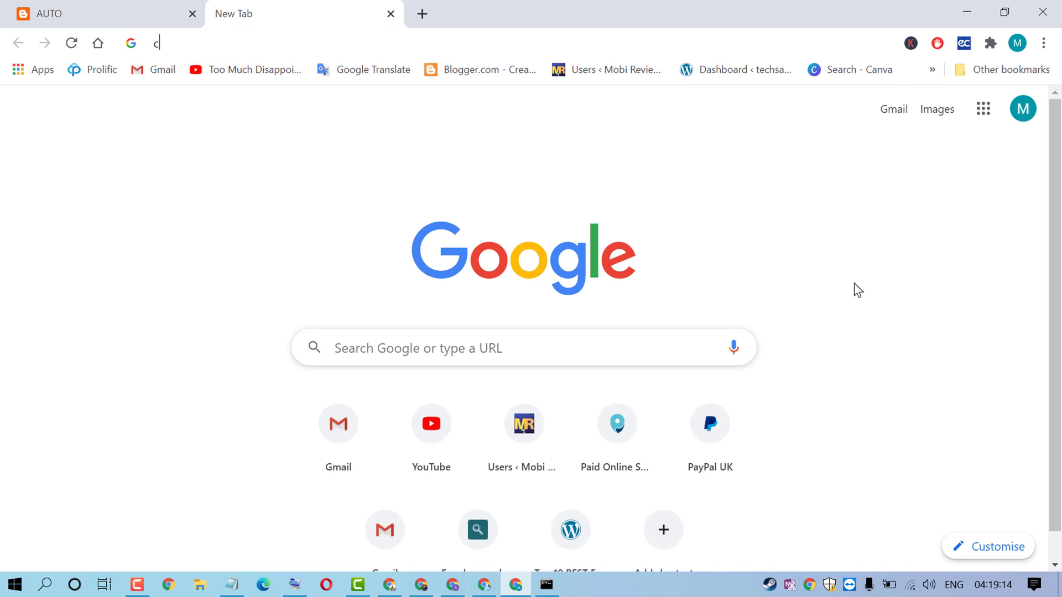
text(onv)
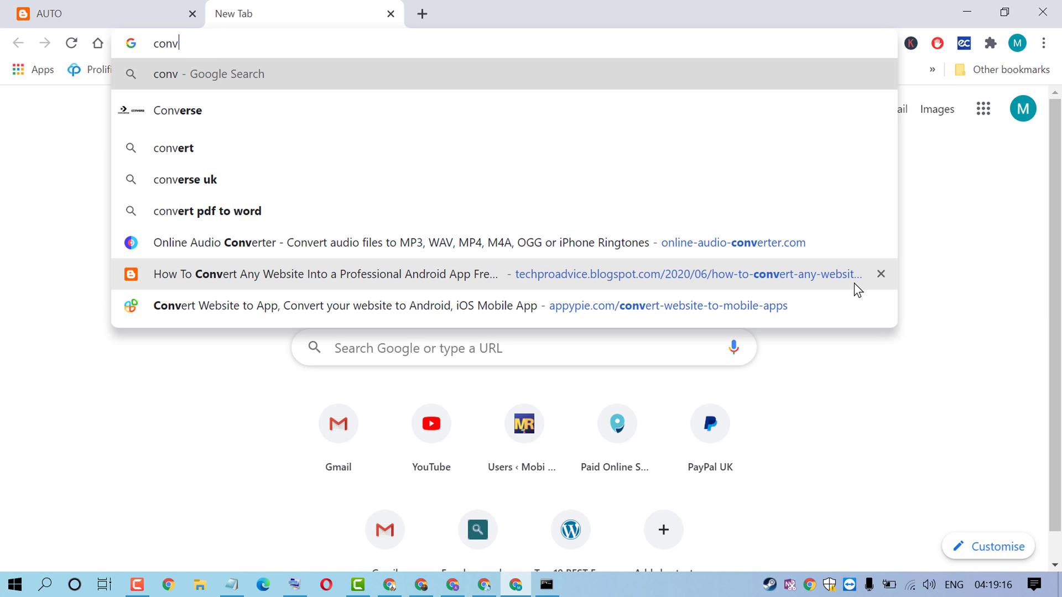
text(ert )
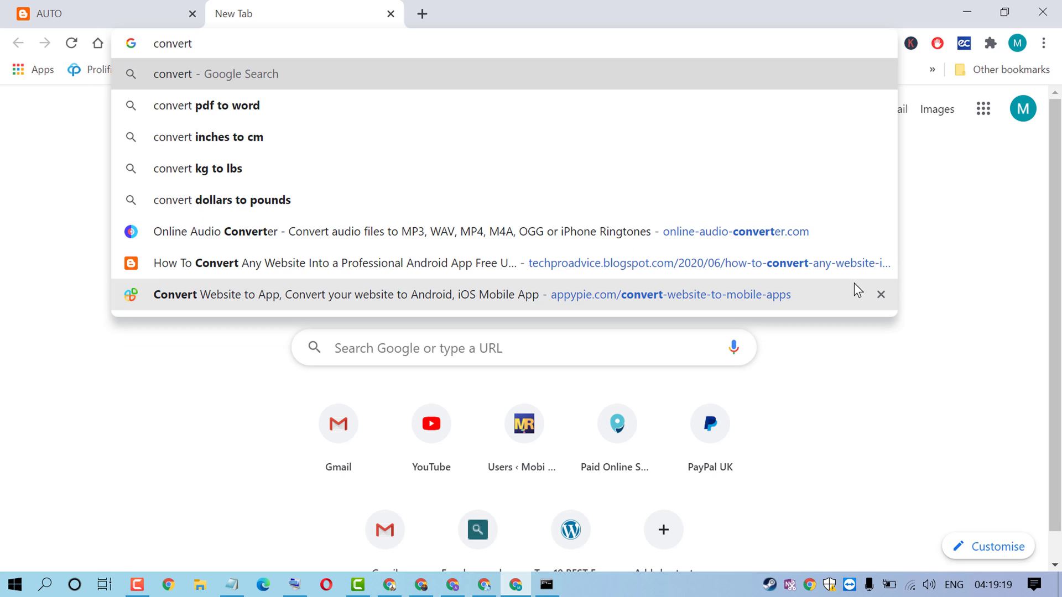
text(kb )
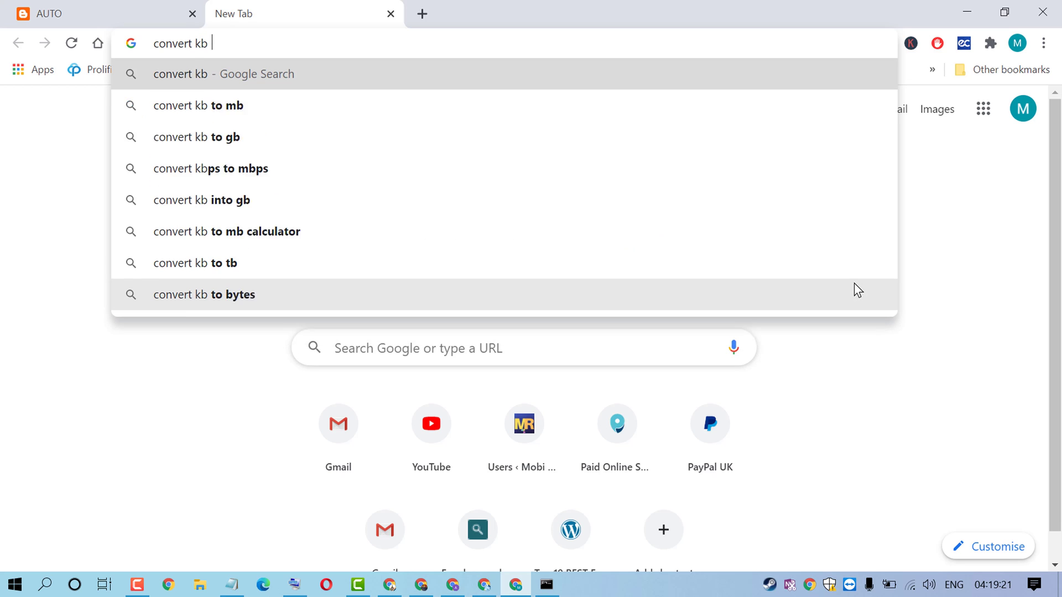
text(to )
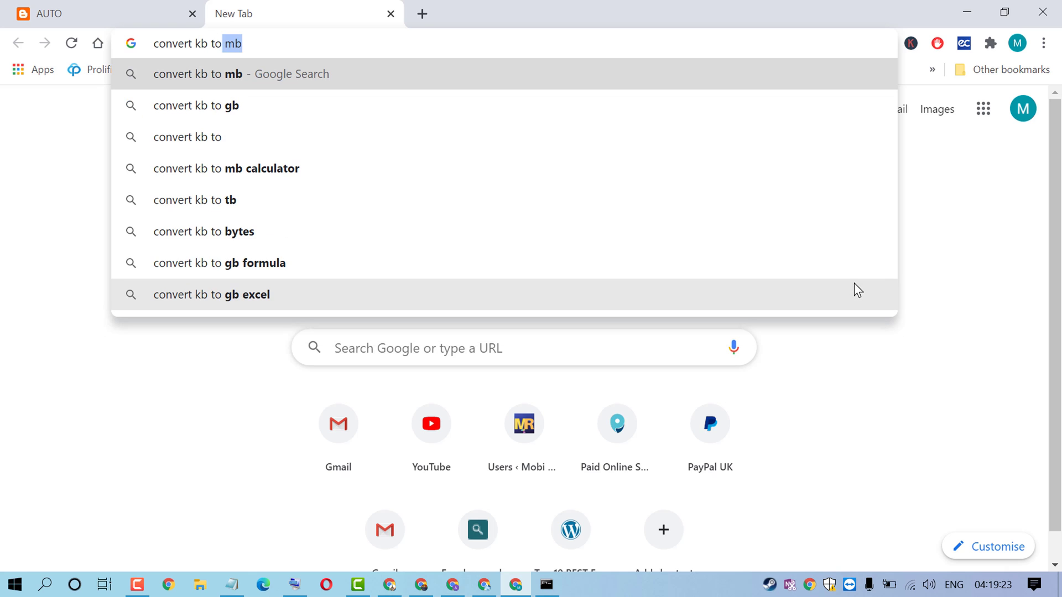
text(gb)
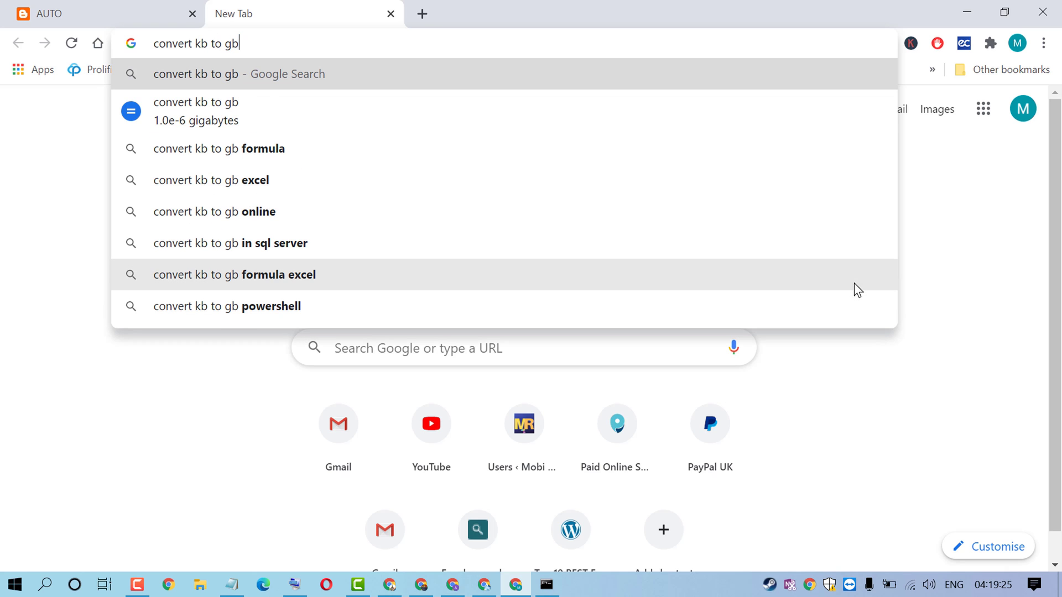
Search 'convert kb to gb' and paste 67108864 into the Kilobyte field, giving 67.108864 GB.
key(Return)
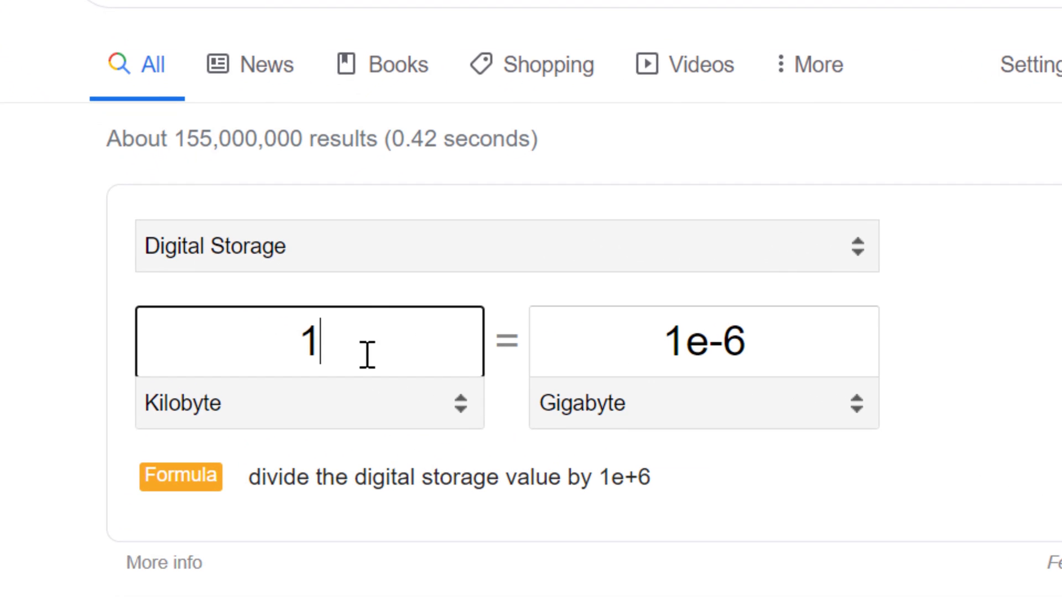
drag(317, 330, 253, 329)
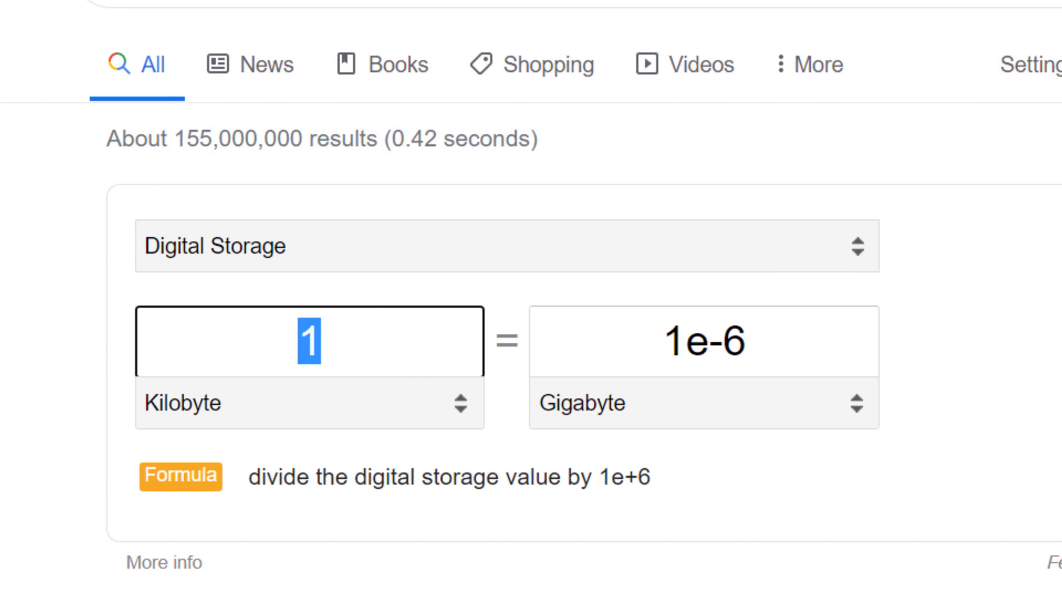
text(v)
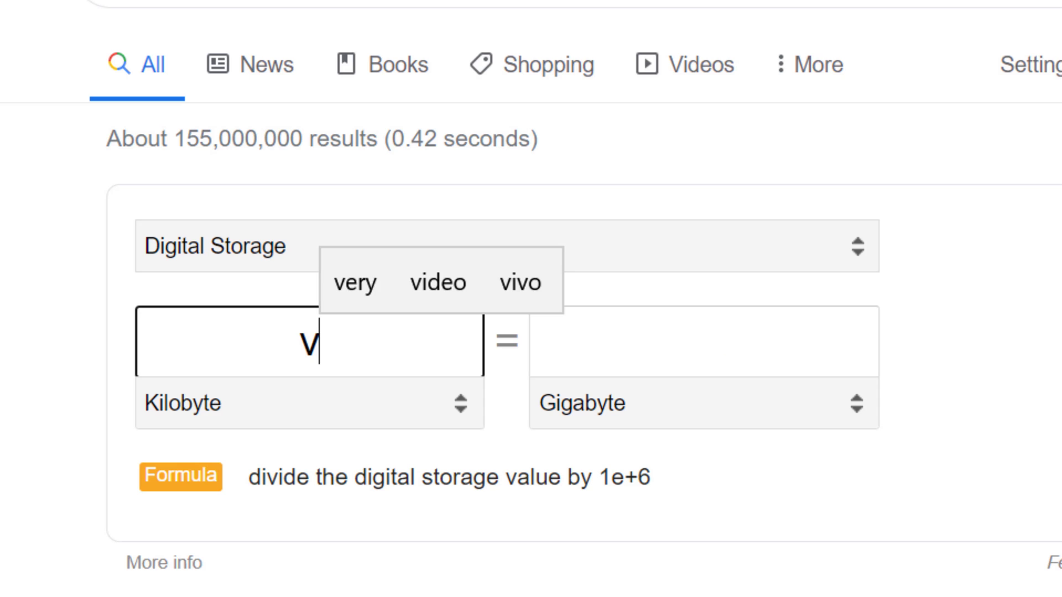
key(BackSpace)
text(67108864)
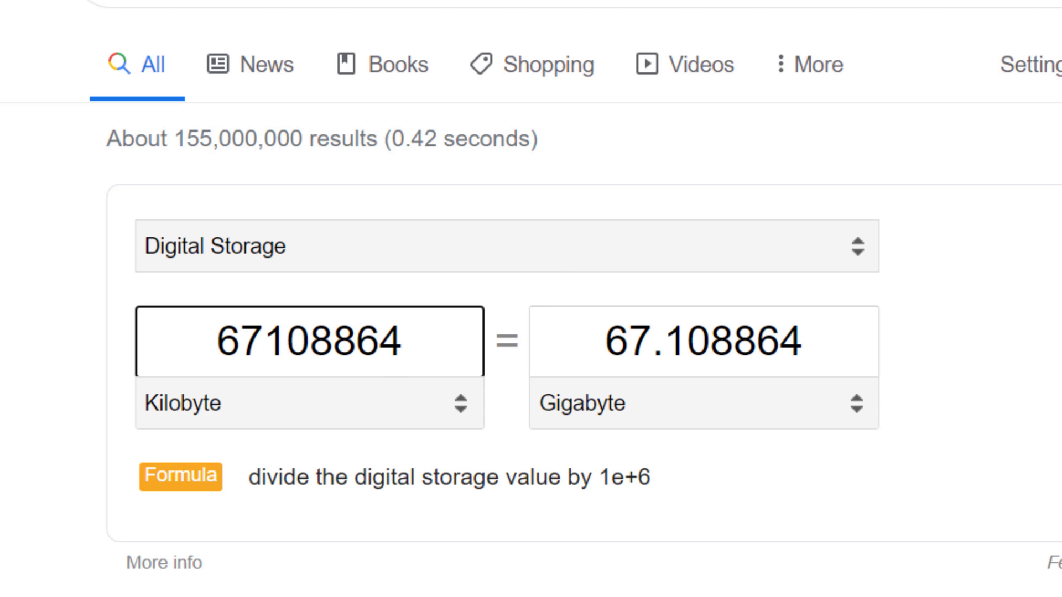